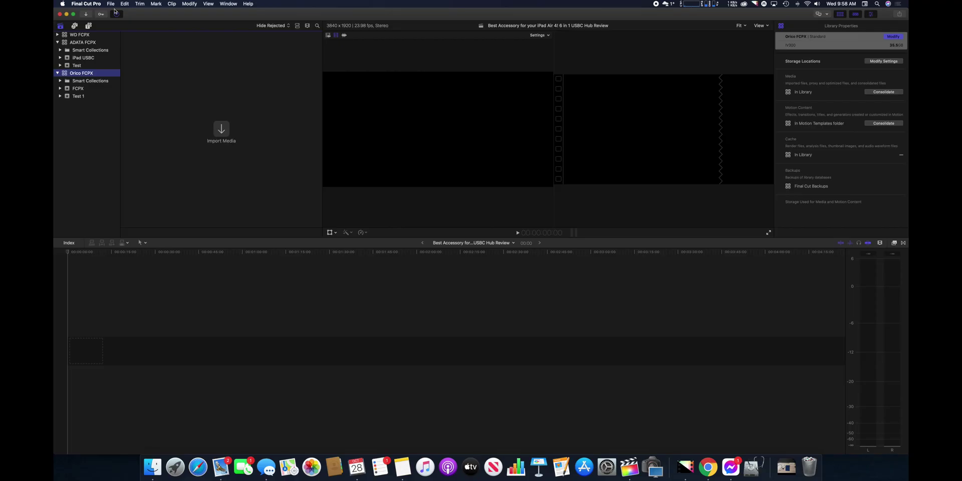
Create a new Final Cut Pro library named HDR and save it to the IV300 drive.
click(112, 5)
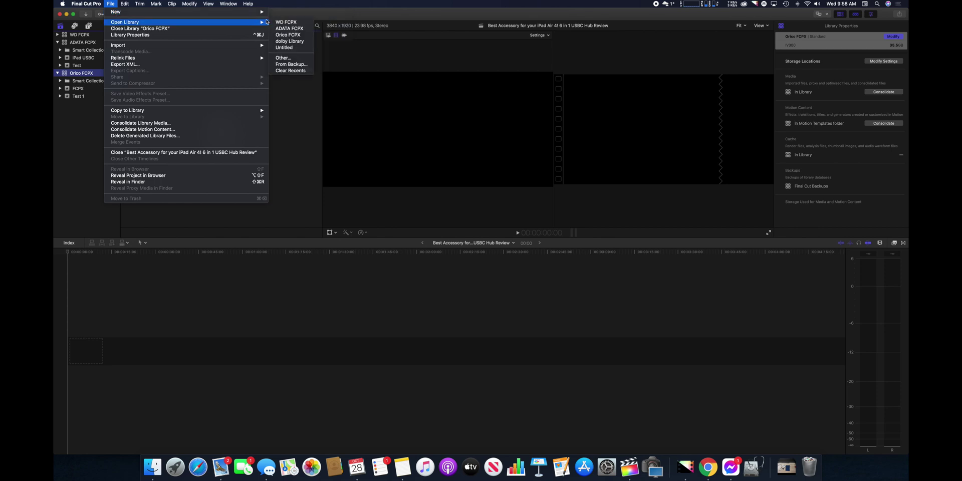
mouse_move(258, 16)
click(282, 26)
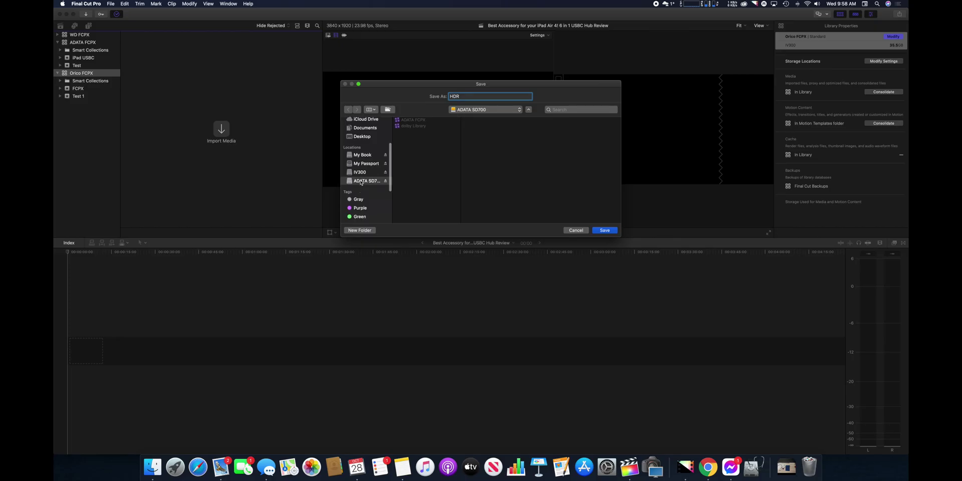
click(367, 174)
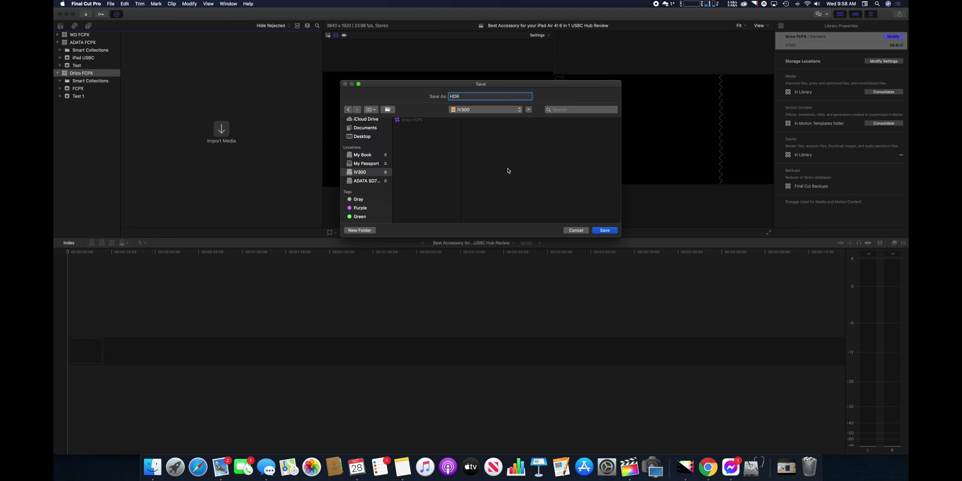
click(603, 231)
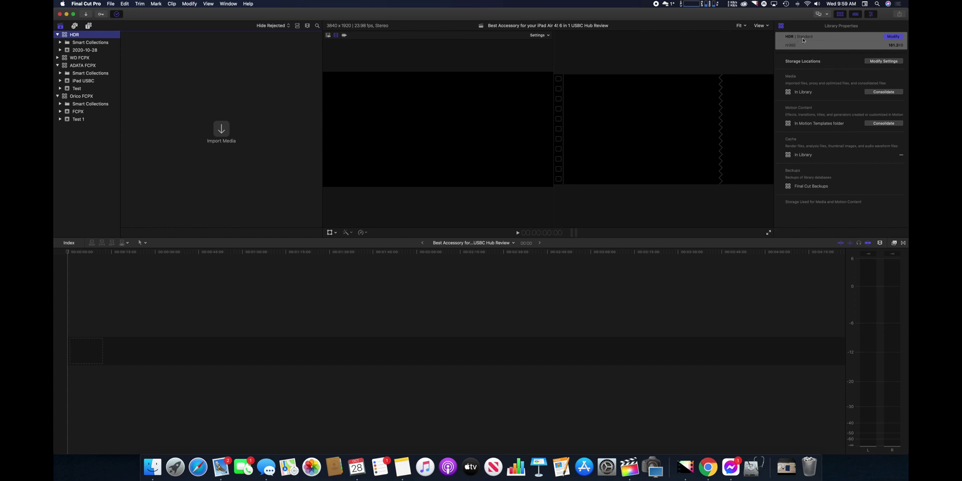
Change the HDR library's color processing from Standard to Wide Gamut HDR.
click(892, 37)
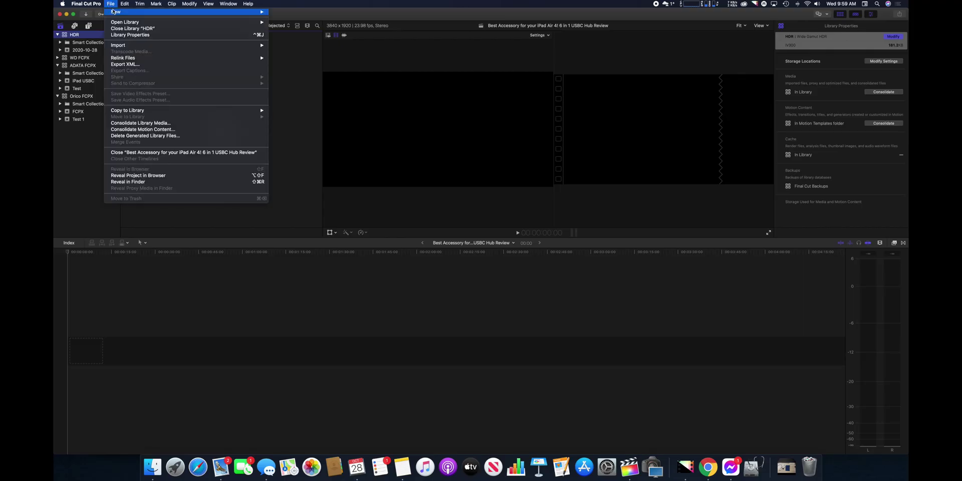
Add a new event named 'hdr test' to the HDR library.
mouse_move(239, 15)
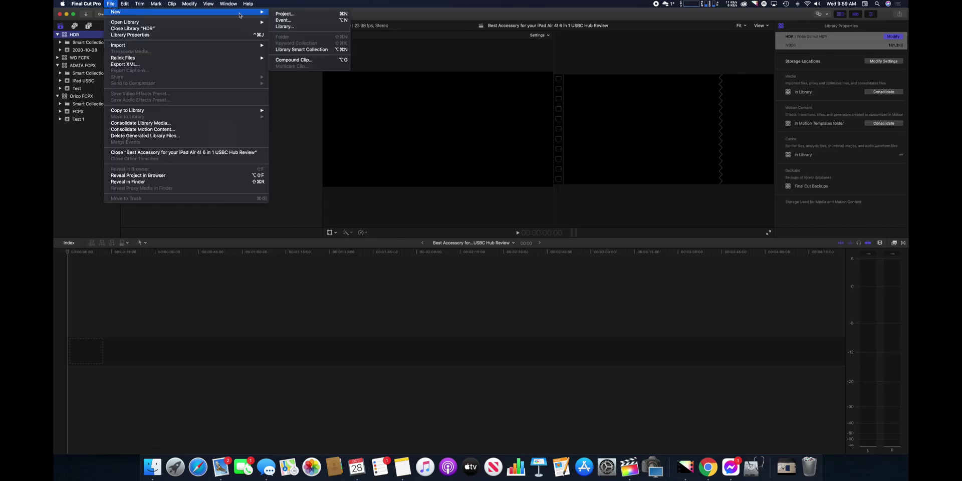
click(283, 20)
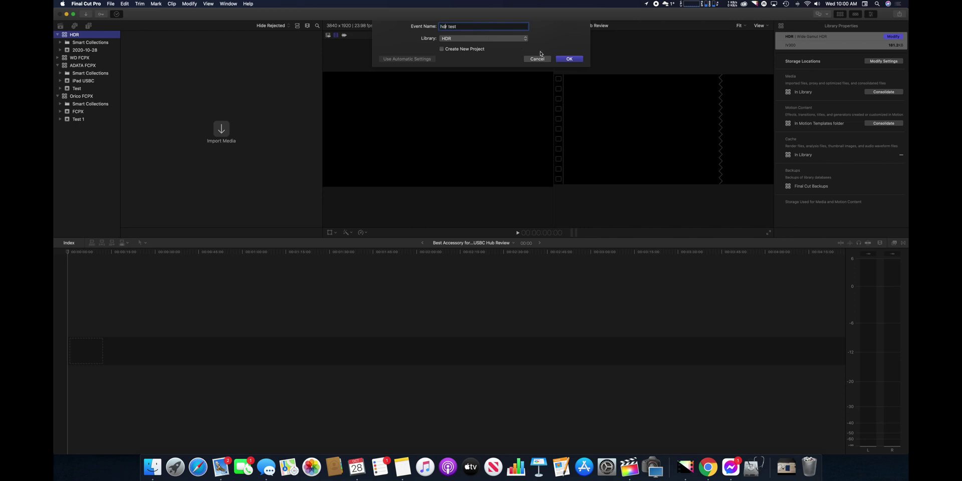
click(570, 60)
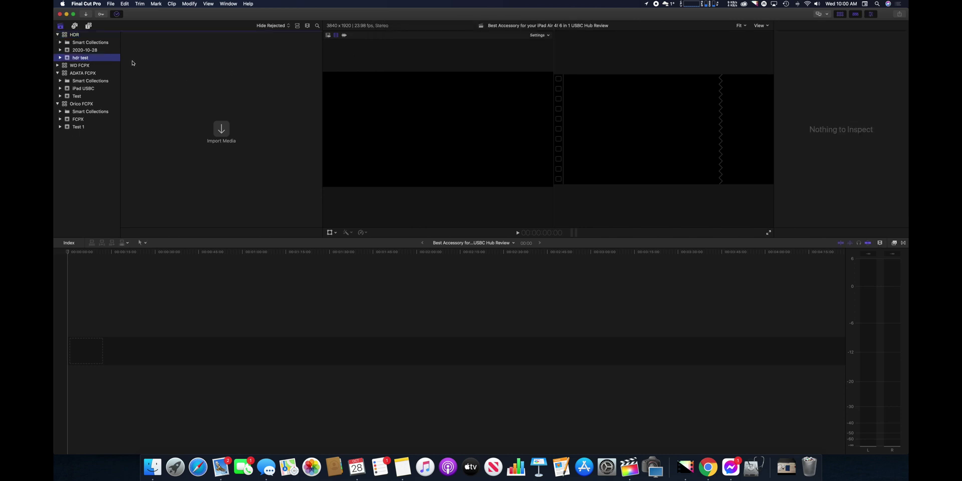
Create a 4K 23.98p project in hdr test using the Rec. 2020 PQ color space.
click(115, 6)
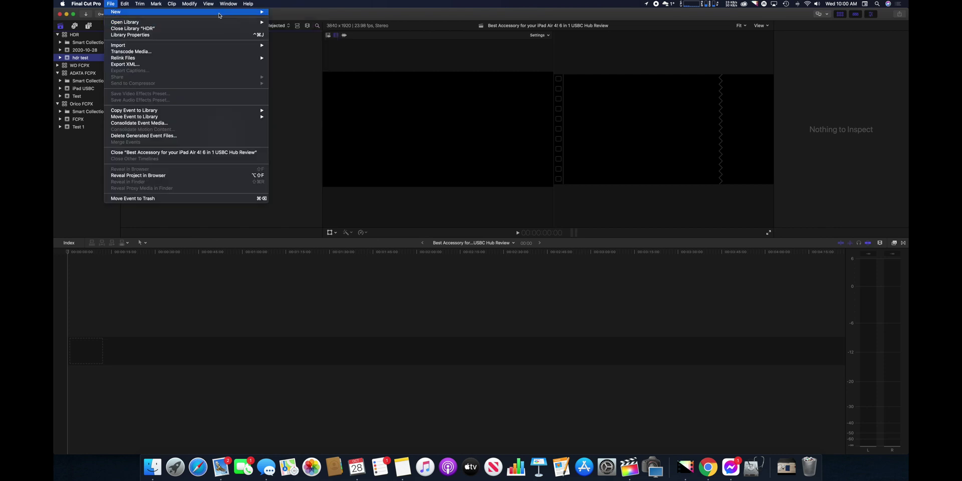
mouse_move(250, 11)
click(288, 13)
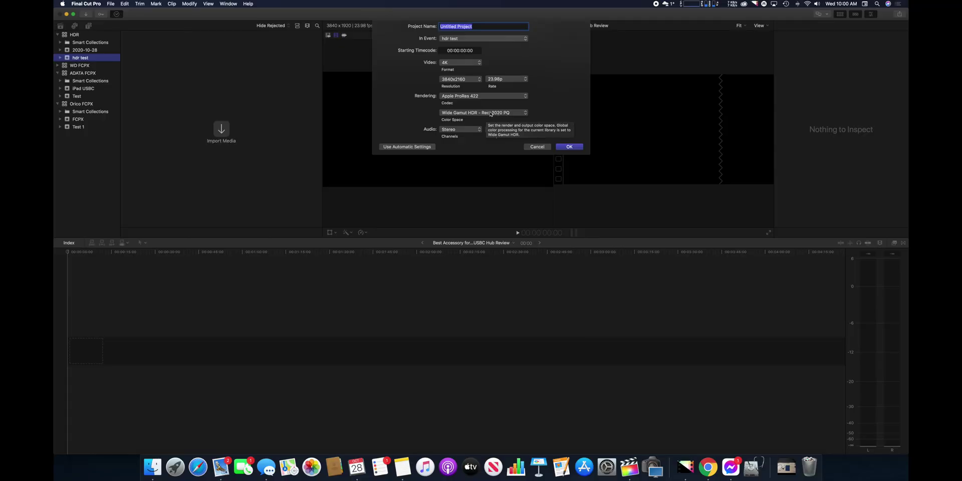
click(489, 115)
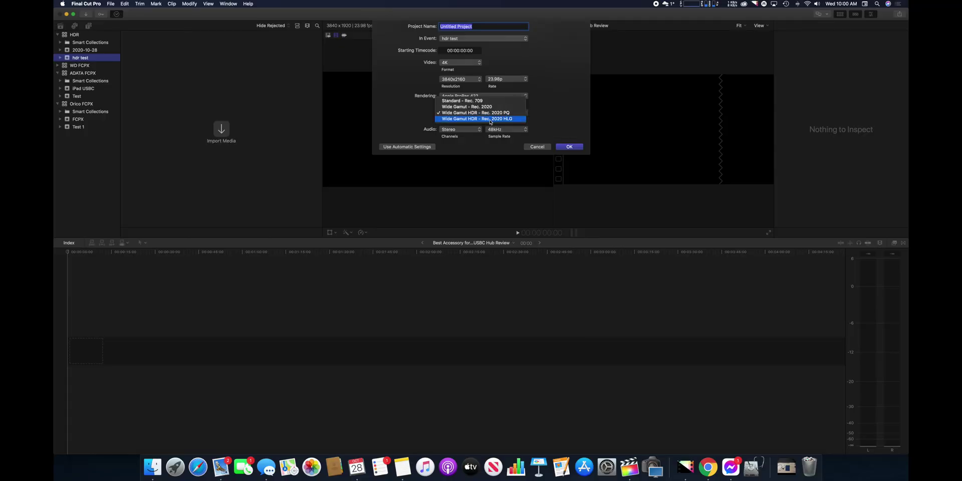
click(490, 122)
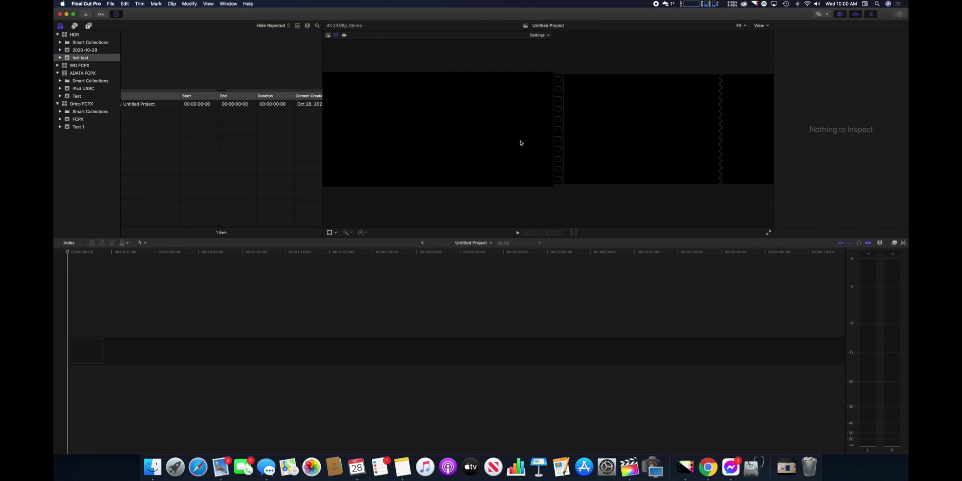
scroll(146, 107, left, 2)
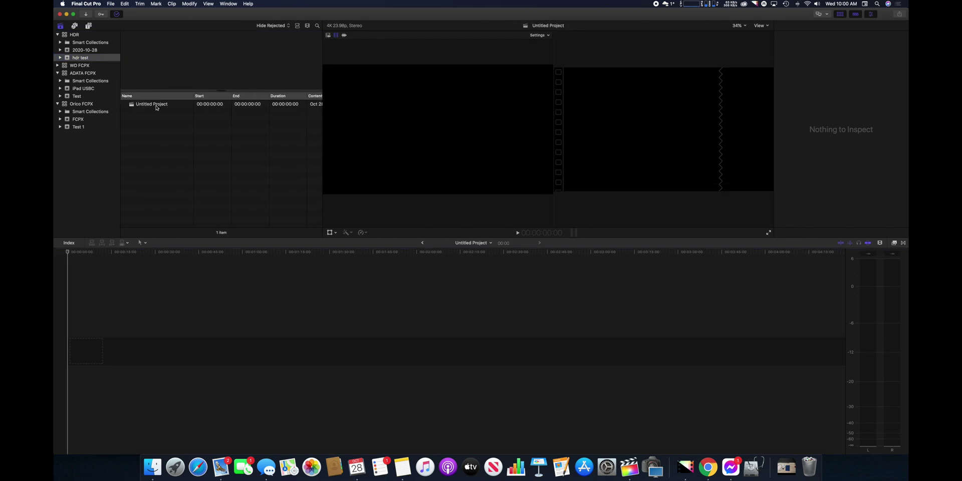
Preview clips IMG_0037 to IMG_0040 in Media Import and import all four into hdr test.
click(156, 108)
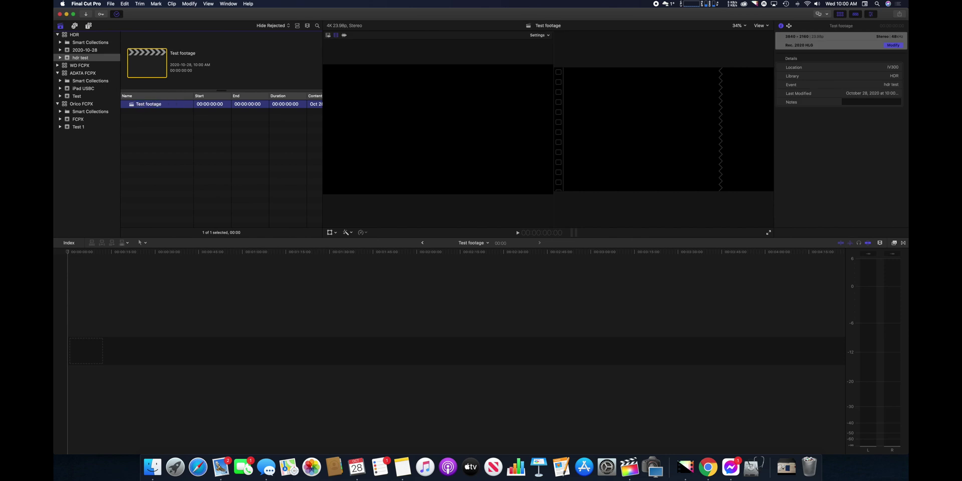
key(super+i)
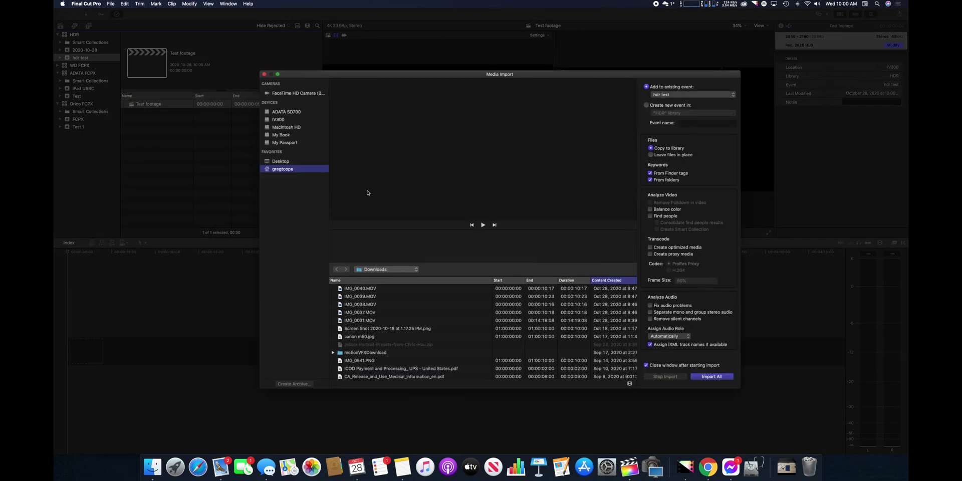
click(373, 288)
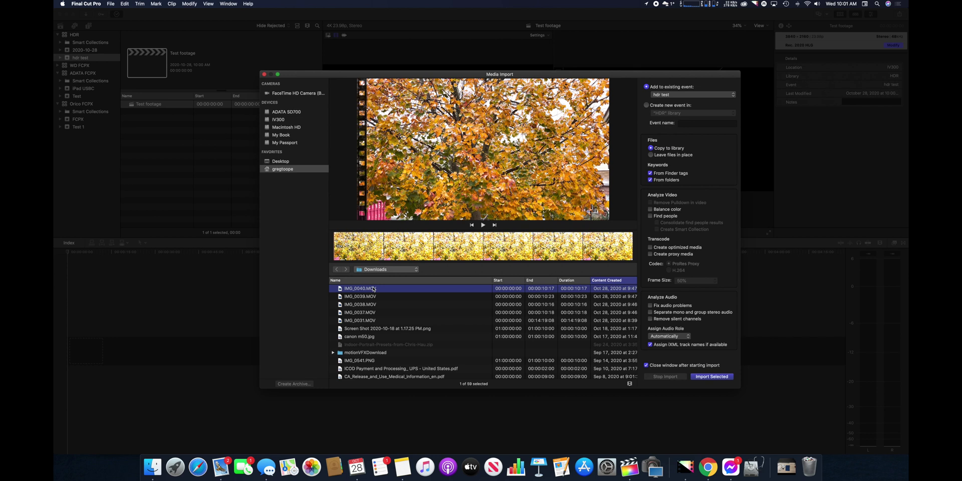
key(Down)
key(Up)
key(Down)
key(Down)
key(Down)
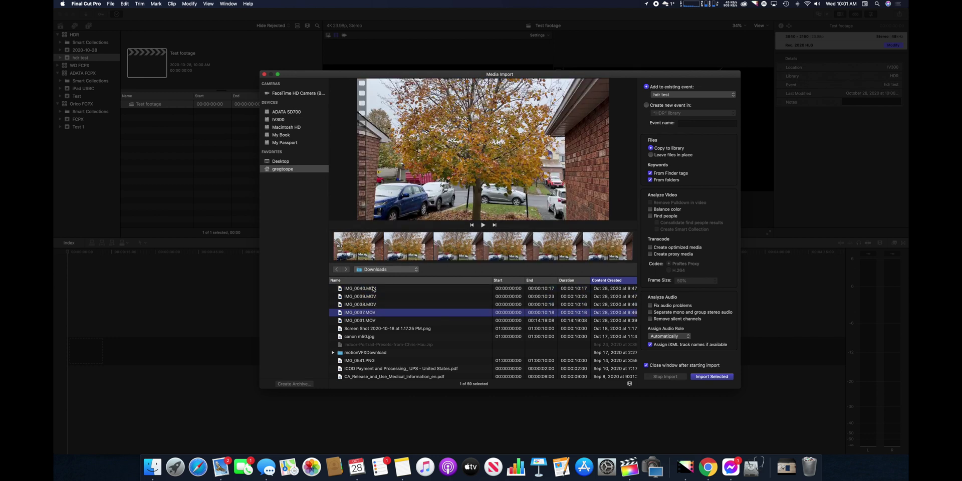
key(Up)
key(Down)
shift+click(373, 289)
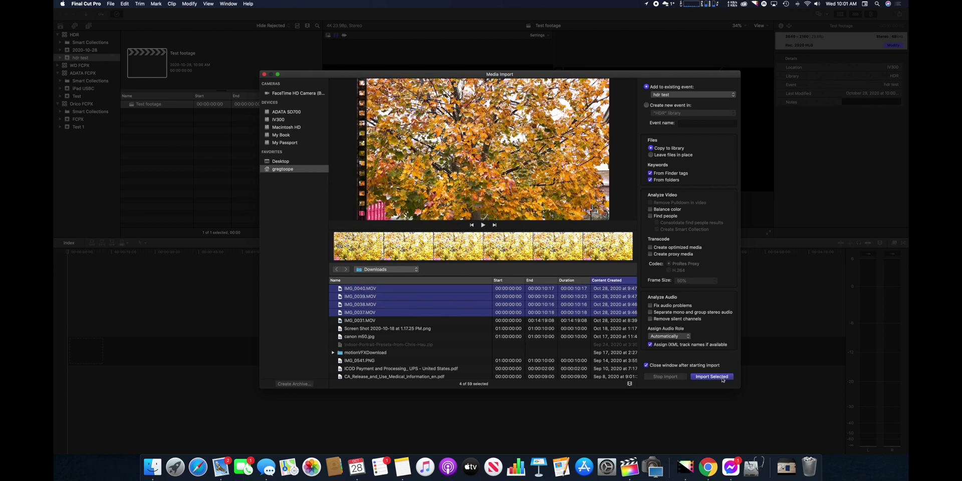
click(713, 376)
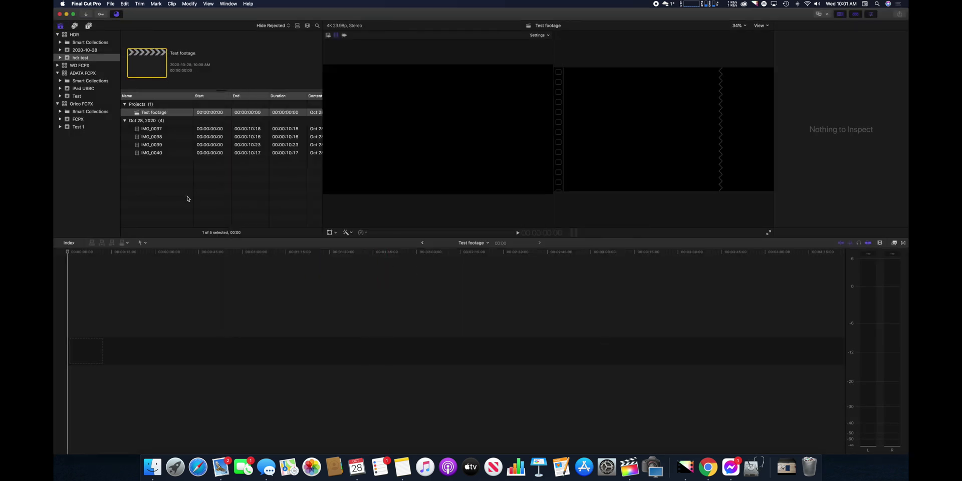
Append IMG_0037, IMG_0038, IMG_0039 and IMG_0040 in order to the Test footage timeline.
click(164, 131)
key(e)
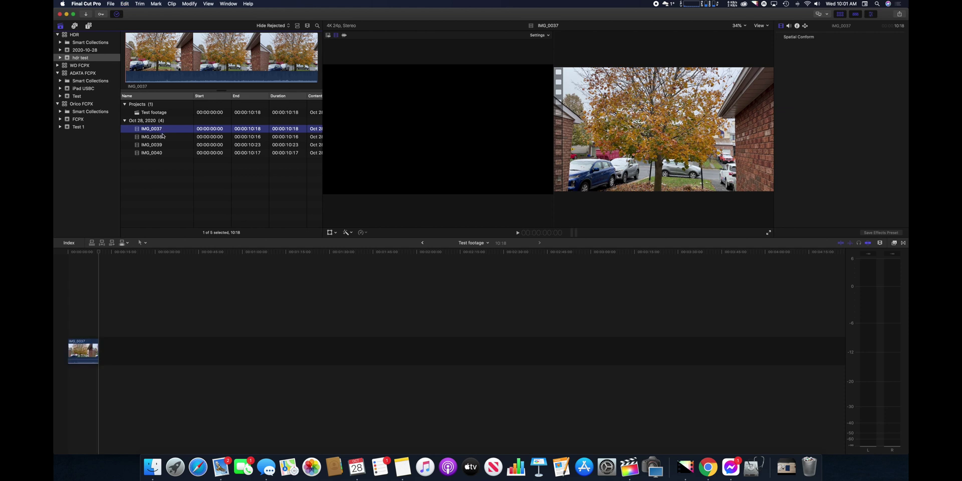
key(Down)
key(e)
key(Down)
key(e)
key(Down)
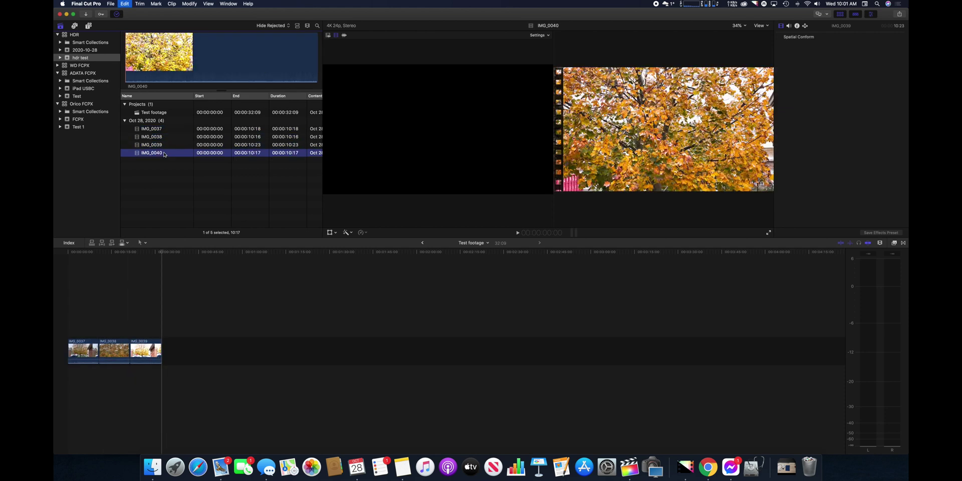
key(e)
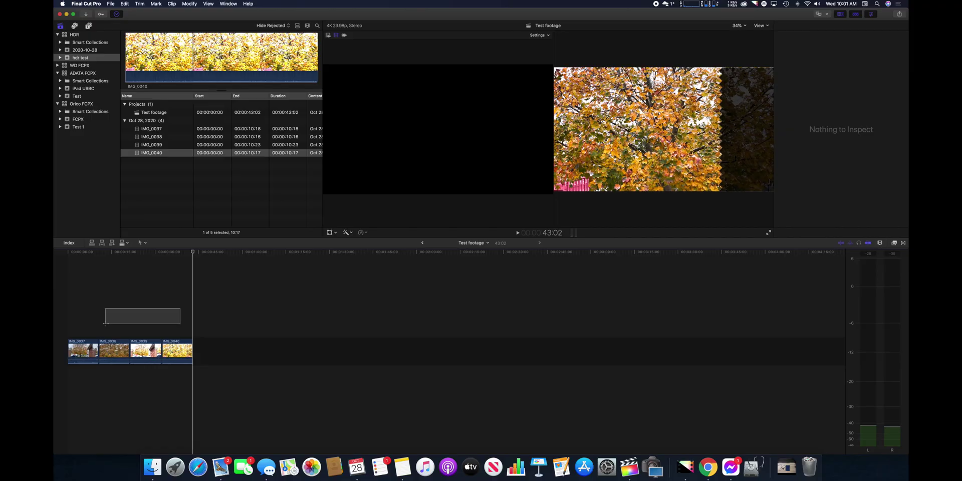
drag(105, 323, 106, 323)
Send the Test footage project to Compressor as a new batch.
click(111, 4)
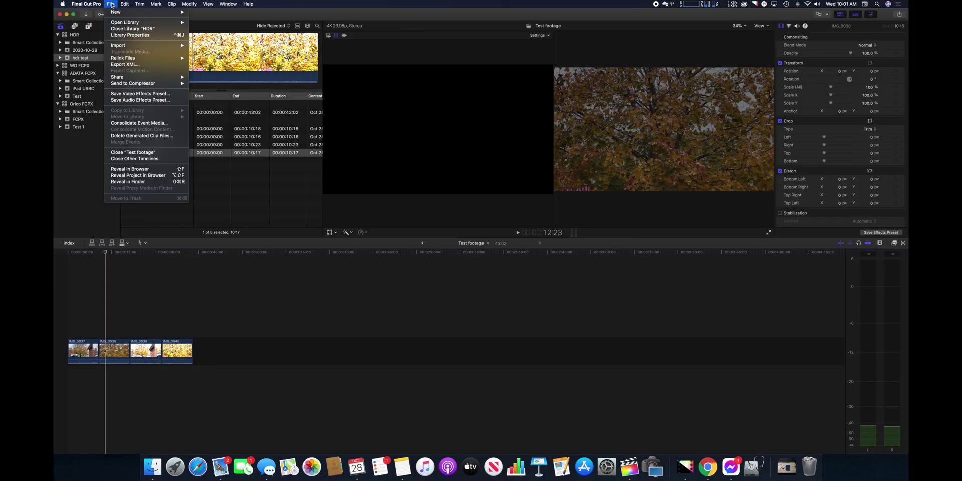
mouse_move(135, 83)
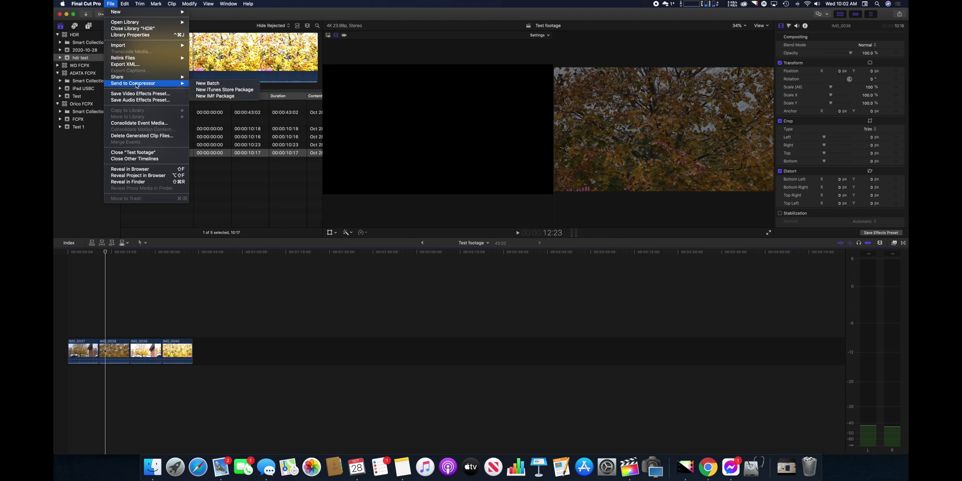
click(205, 84)
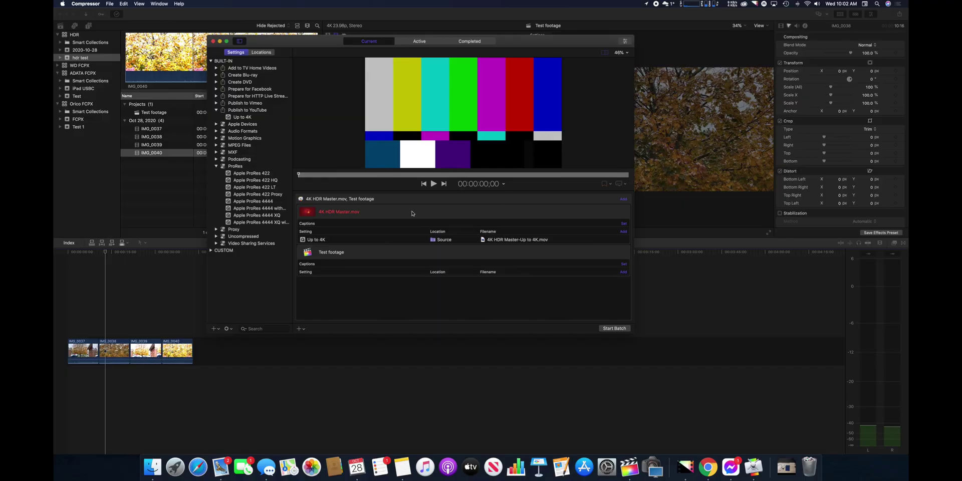
Delete the old 4K HDR Master.mov job and begin adding an output setting to Test footage.
click(412, 213)
key(Delete)
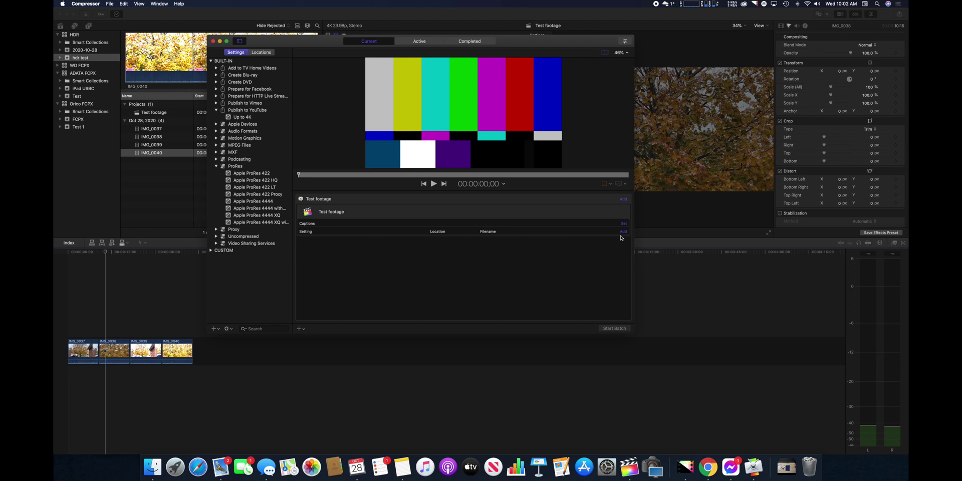
click(623, 231)
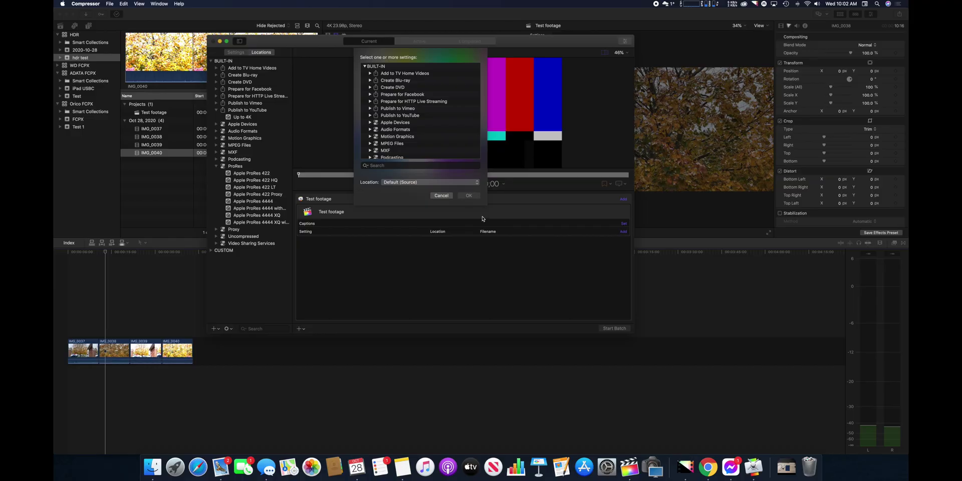
Apply the Apple Devices 4K (HEVC 10-bit) preset to Test footage and scrub the preview mid-clip.
scroll(369, 118, down, 2)
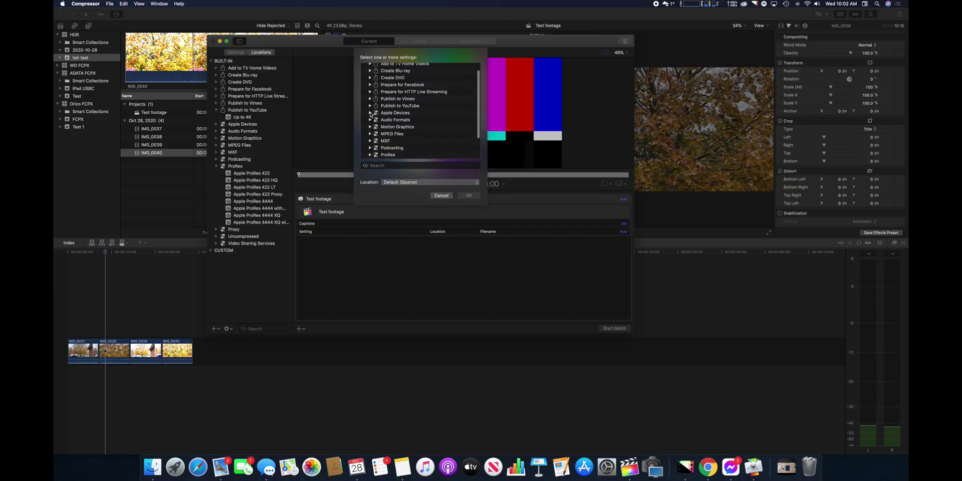
click(370, 113)
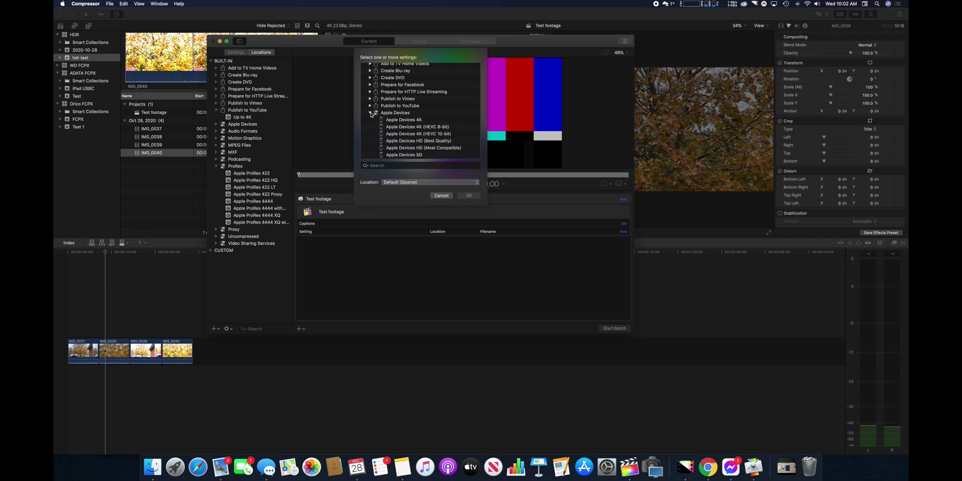
click(412, 135)
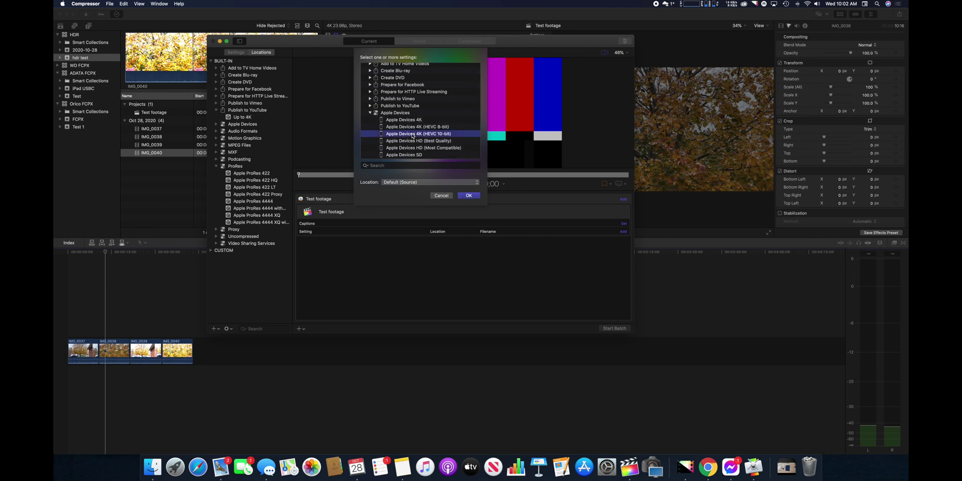
click(469, 195)
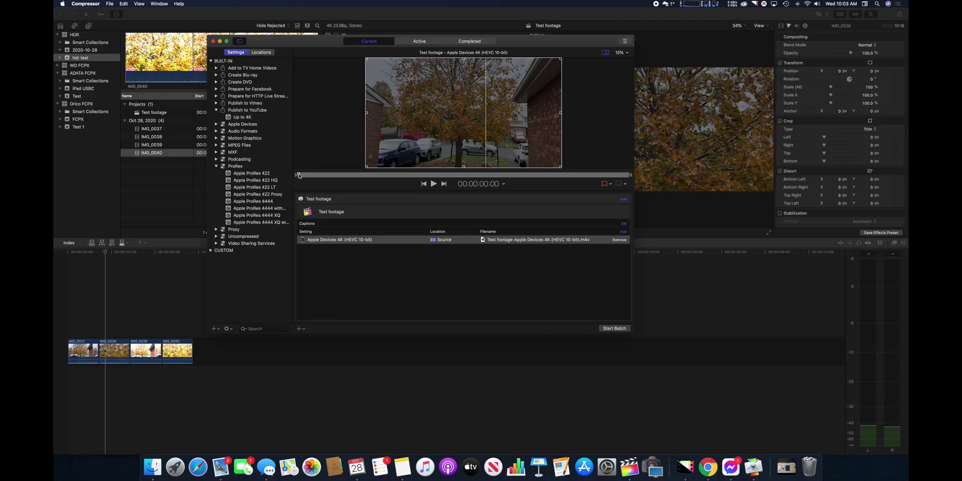
drag(299, 174, 479, 175)
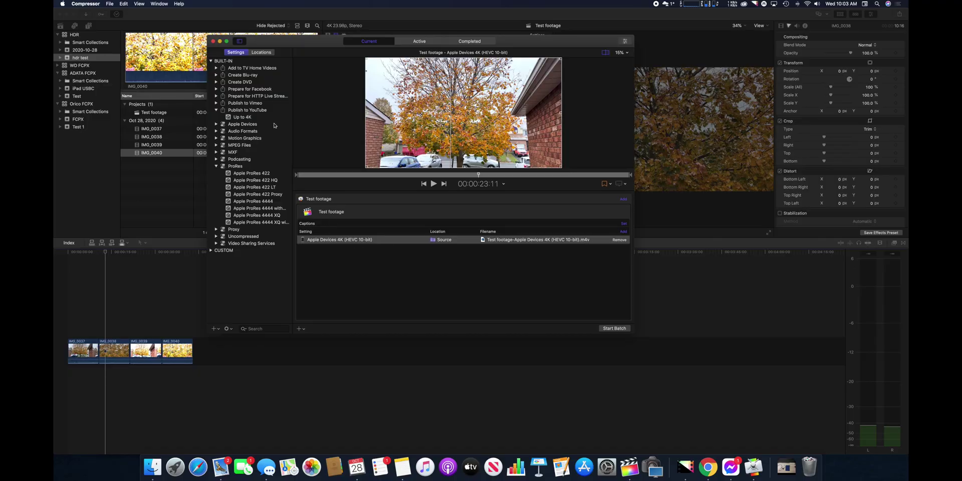
Set the job's location to Desktop, encode the batch, and select the exported file.
click(262, 52)
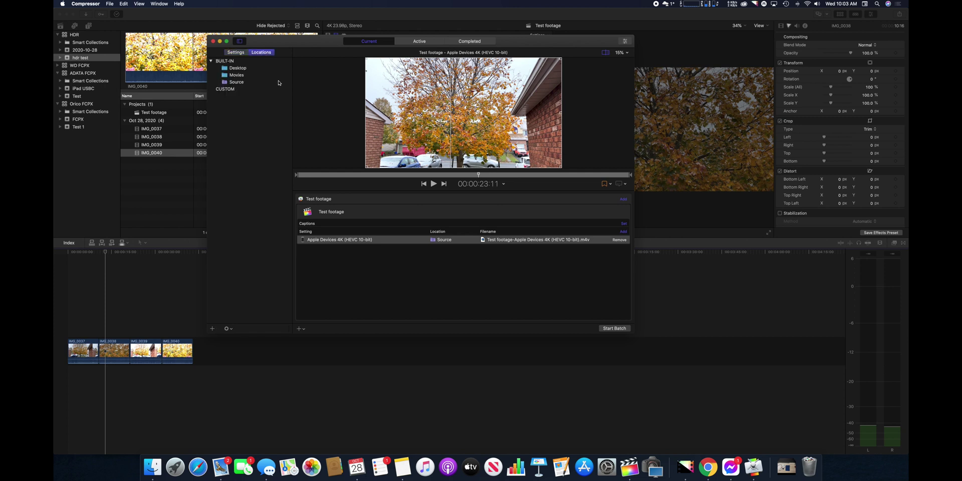
drag(238, 70, 437, 238)
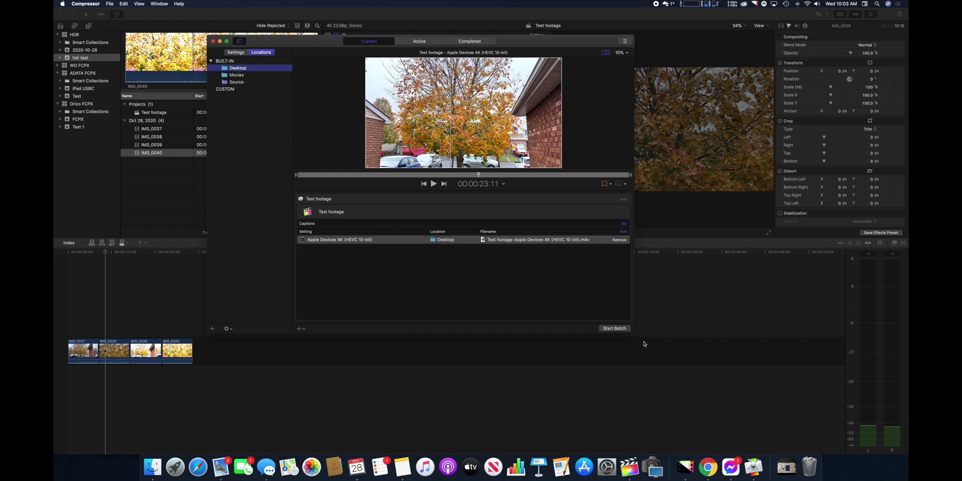
click(615, 328)
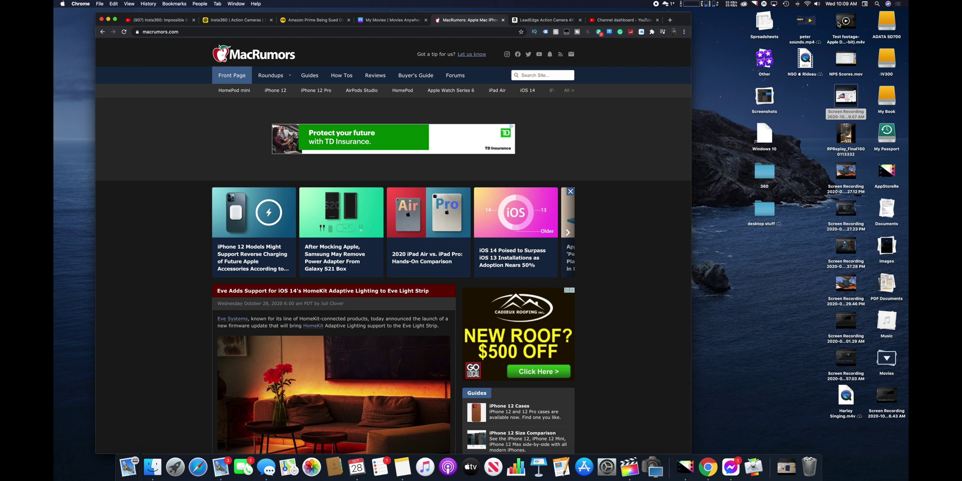
click(839, 24)
Quick Look the exported Apple Devices 4K .m4v and jump to about 00:25.
key(space)
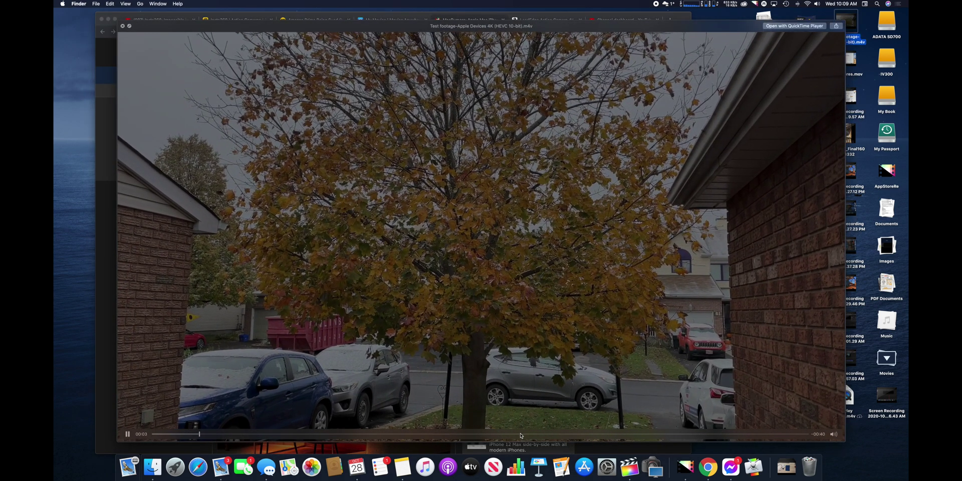
click(519, 434)
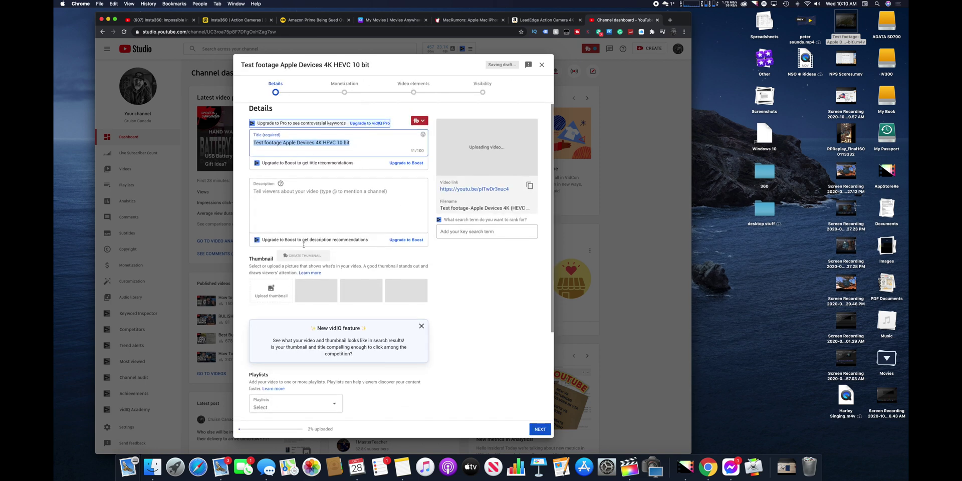
Advance through Details, Monetization and Video elements, then save the upload as Private.
scroll(330, 319, down, 5)
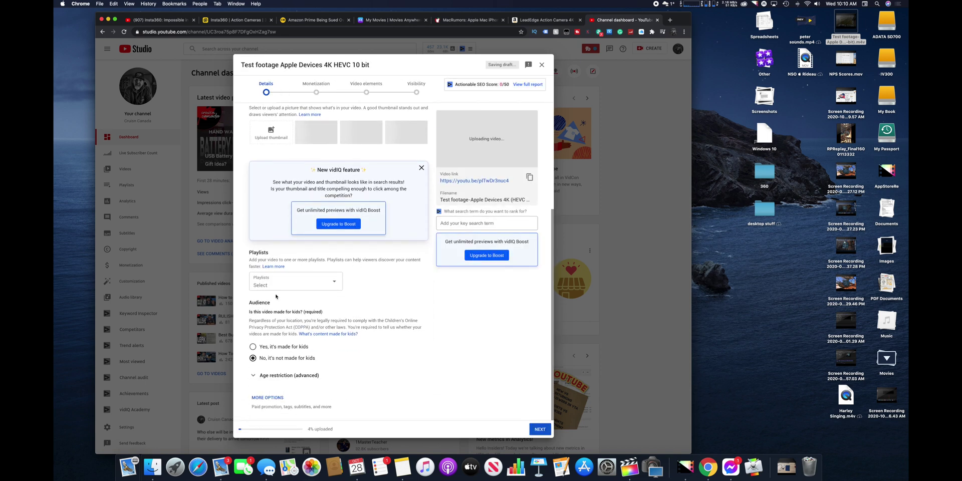
click(539, 429)
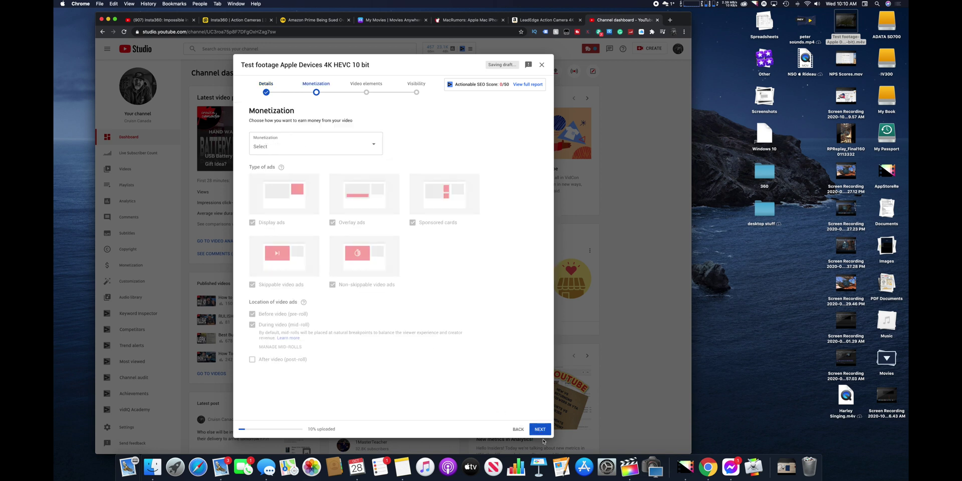
click(266, 148)
click(539, 428)
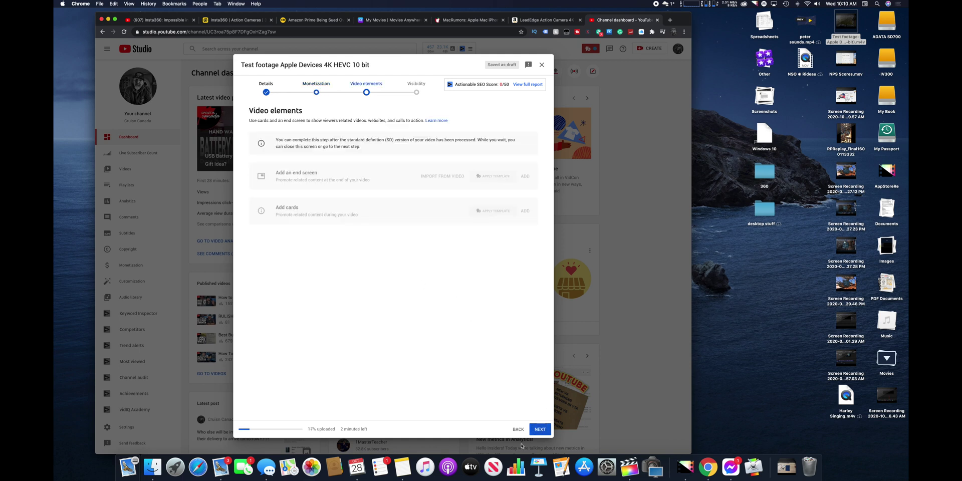
click(538, 429)
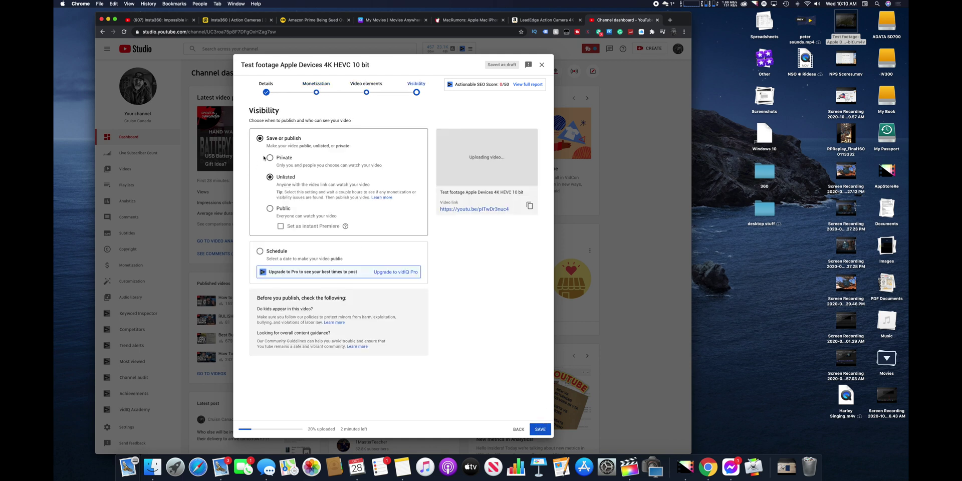
click(539, 430)
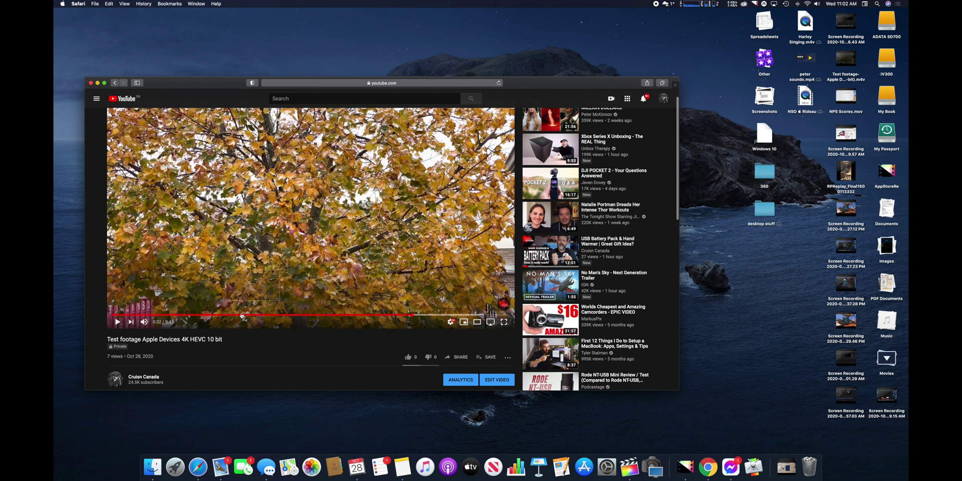
Seek the Safari playback to 0:11, 0:31 and 0:34, then bring the Chrome window forward.
click(220, 316)
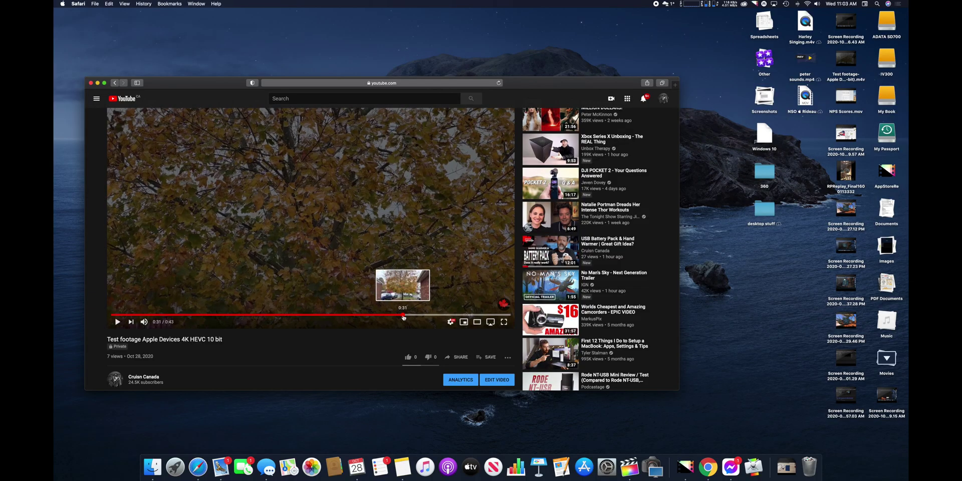
click(402, 314)
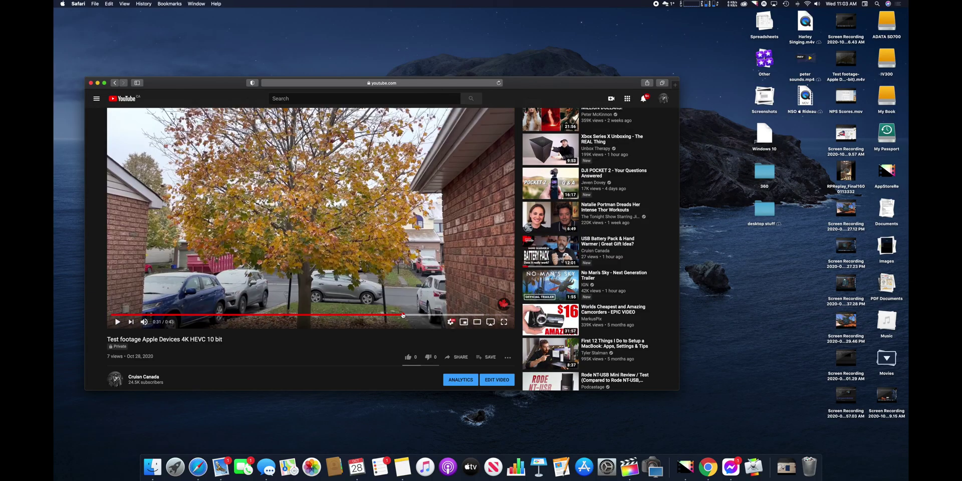
click(433, 315)
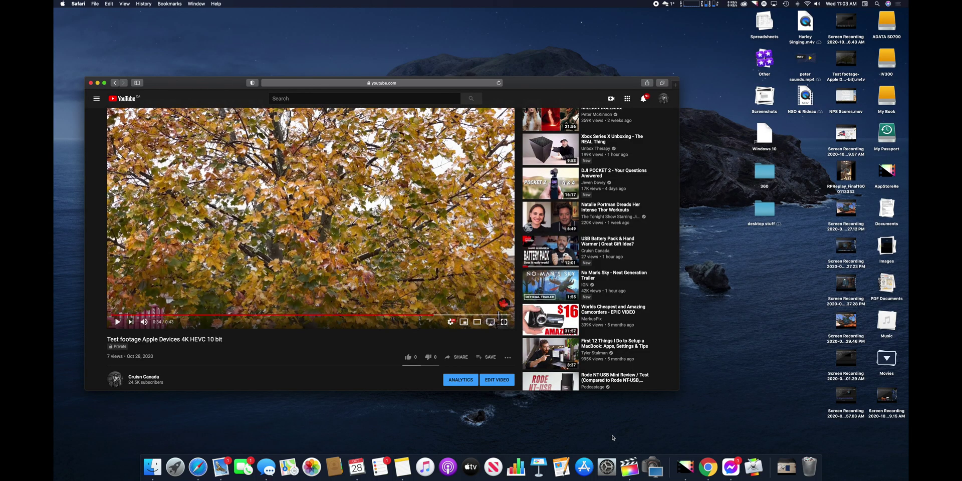
click(706, 469)
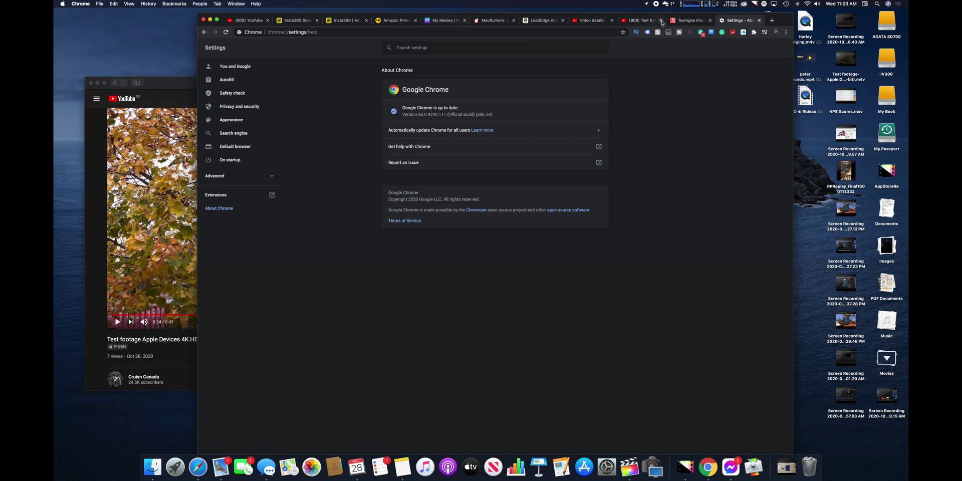
Switch Chrome to the test video's YouTube watch page and scroll down it.
click(650, 22)
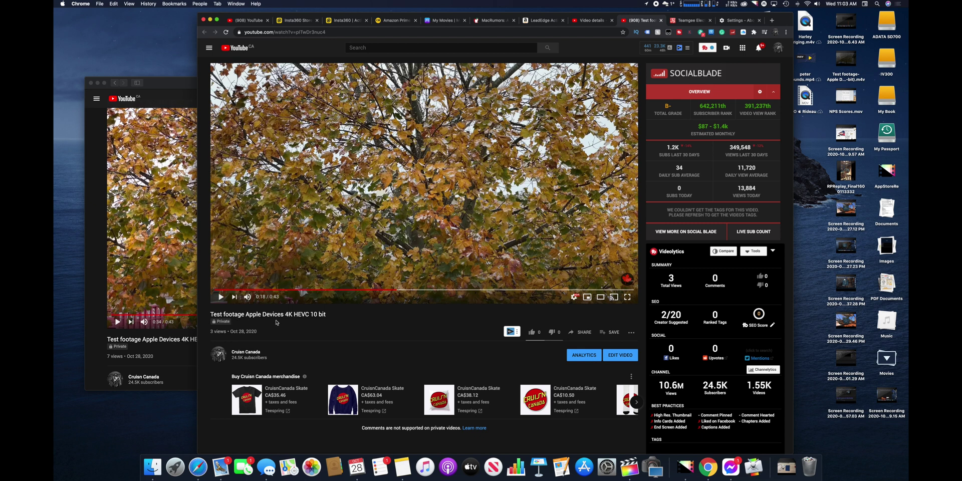
scroll(300, 251, down, 1)
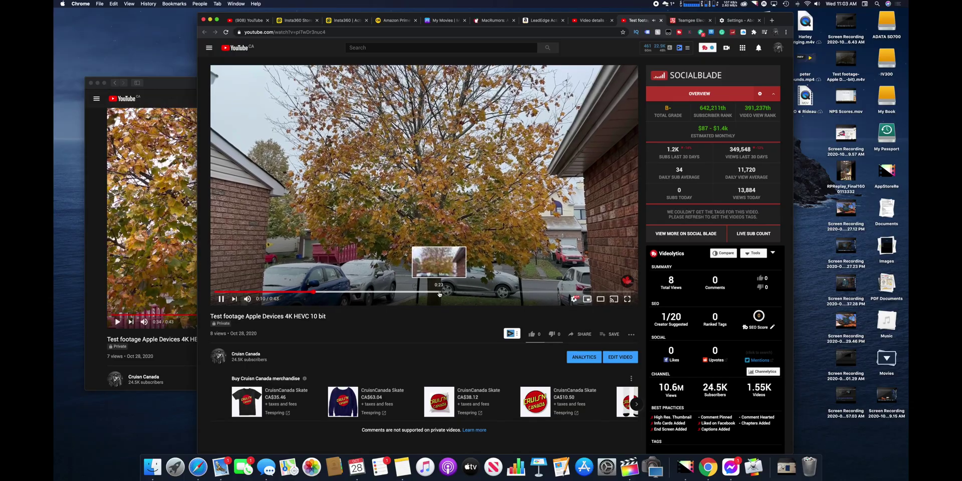
Seek the Chrome playback of the test video to about 0:24.
click(443, 293)
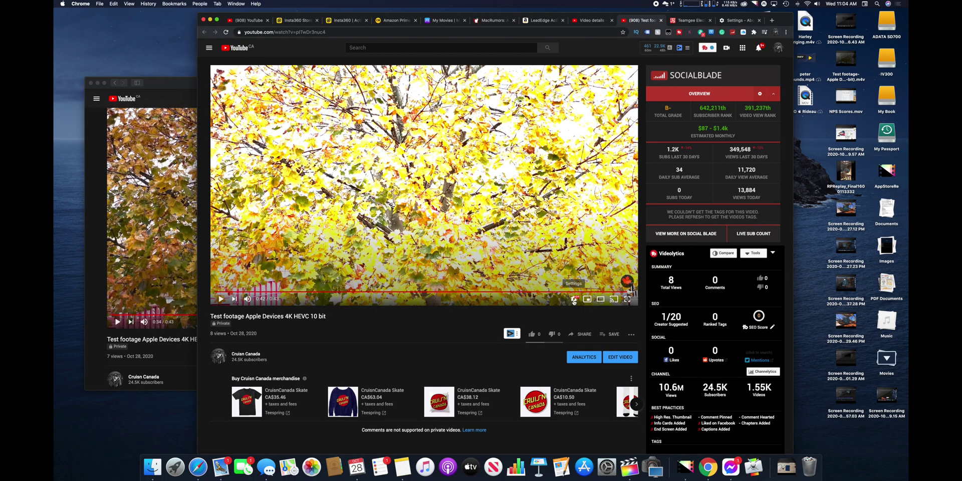
Open the player's Quality submenu to show resolutions from 144p up to 1440p HDR.
click(573, 299)
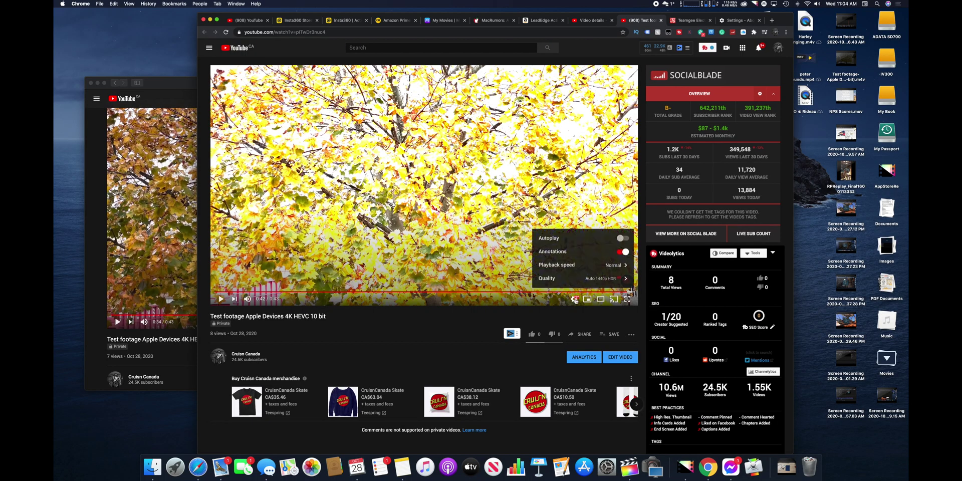
click(609, 282)
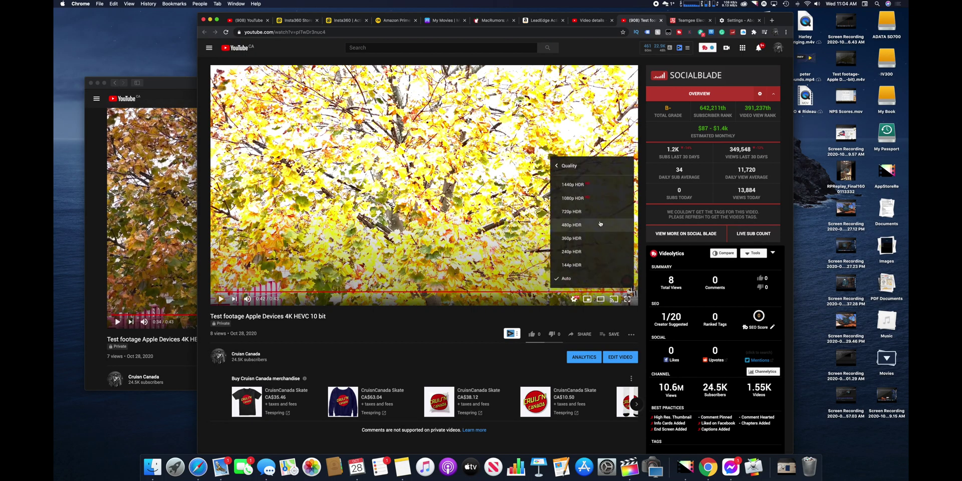